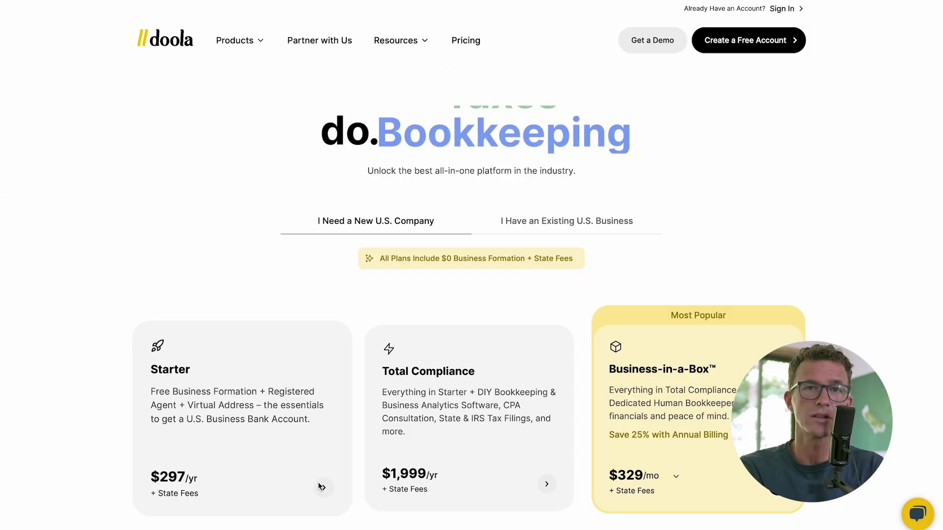
- Choose the Starter plan and sign up by email with the account holder's name, email and password
left_click(322, 487)
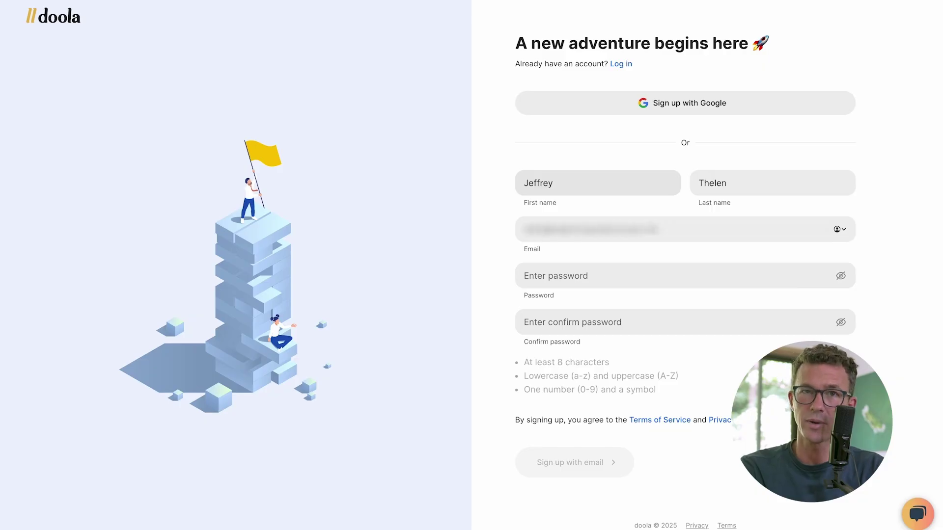
key("Tab")
left_click(538, 461)
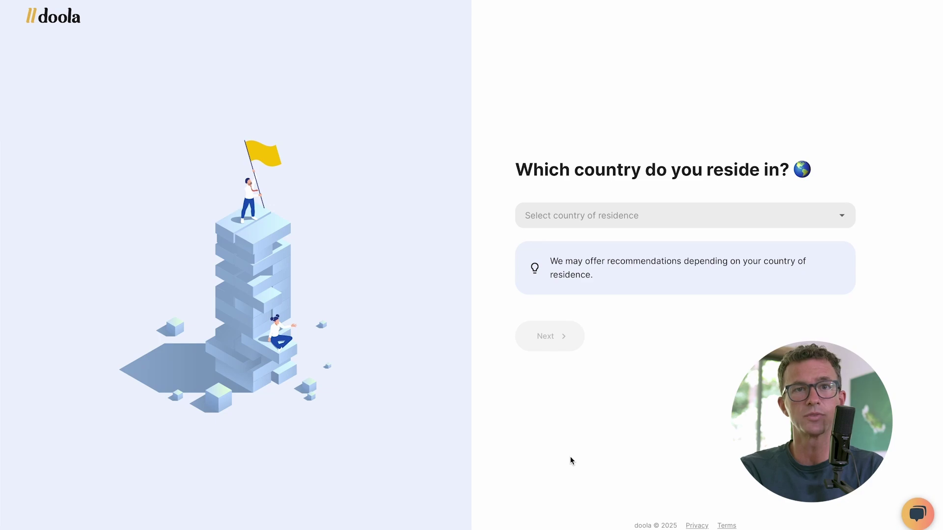
- Set the country of residence to United States and choose to form and start a new US business
left_click(601, 216)
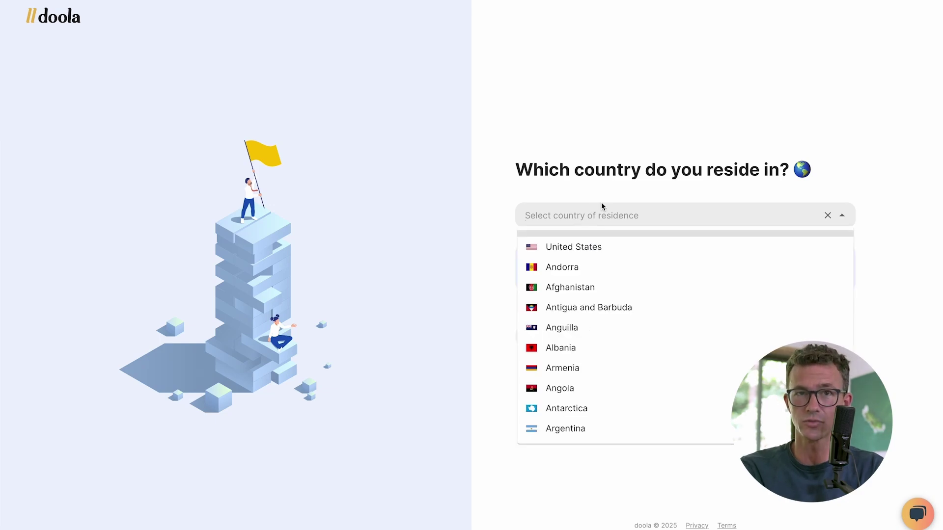
left_click(592, 245)
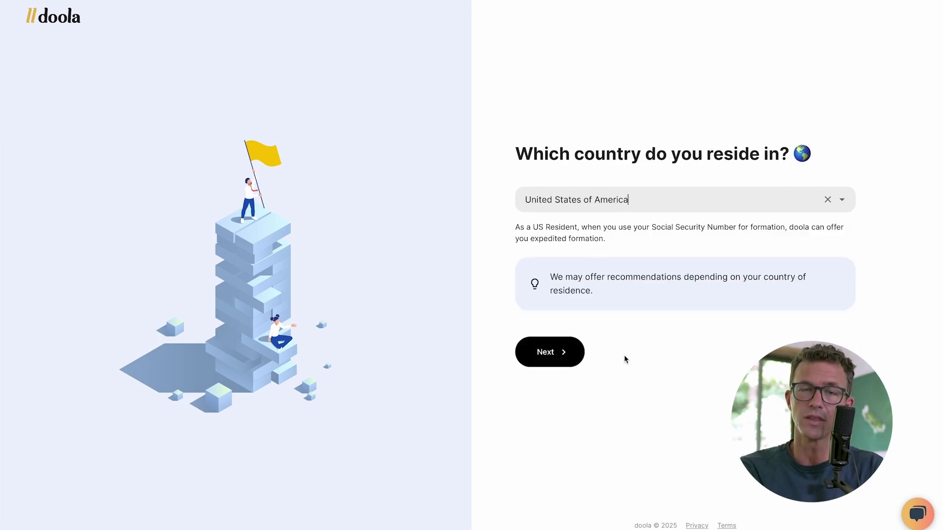
left_click(543, 351)
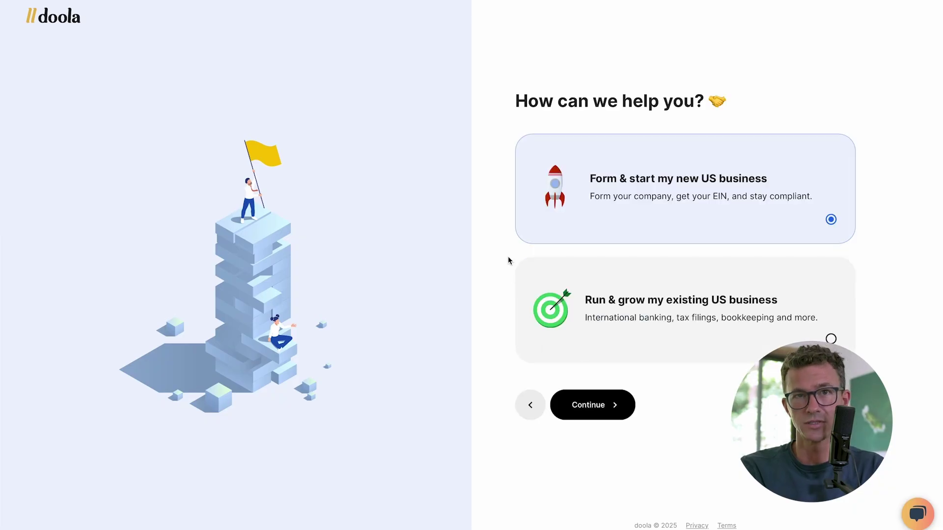
left_click(592, 409)
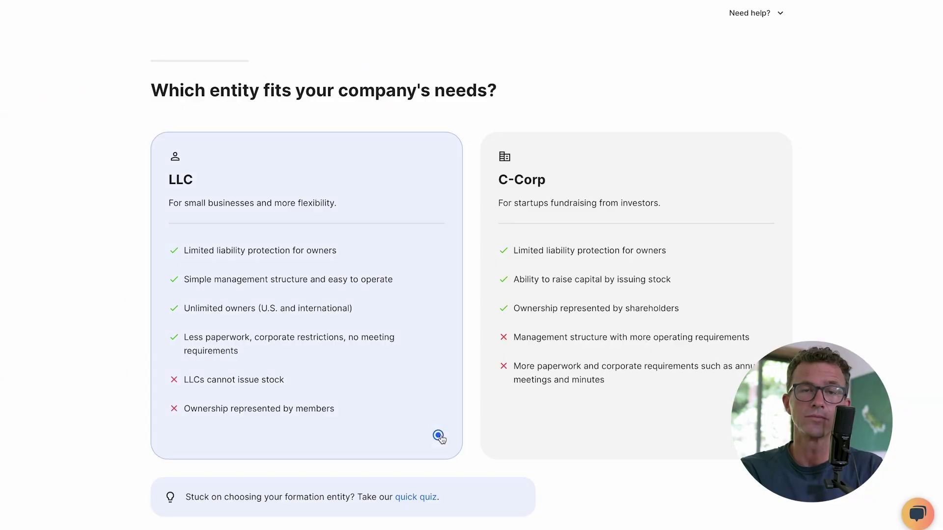
- Choose LLC as the company's entity type and decline S-Corp status
scroll(460, 442, "down", 2)
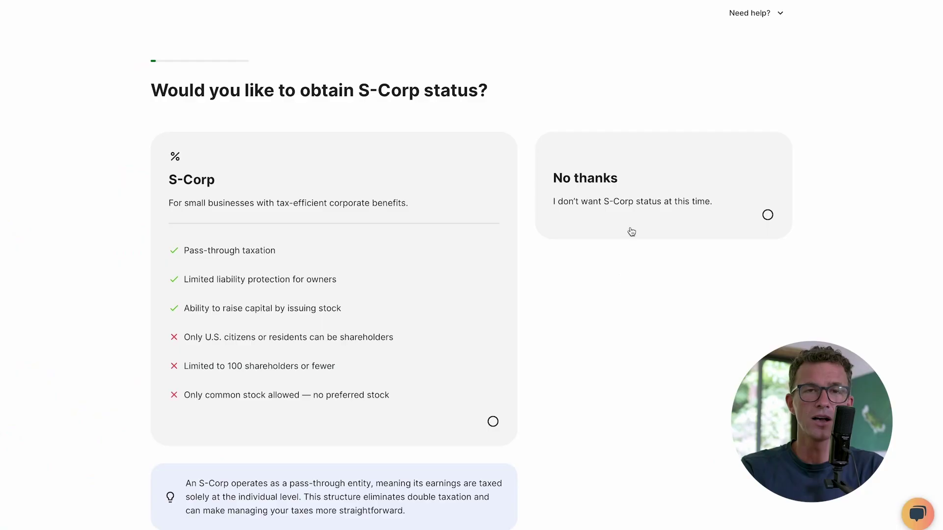
scroll(622, 377, "down", 2)
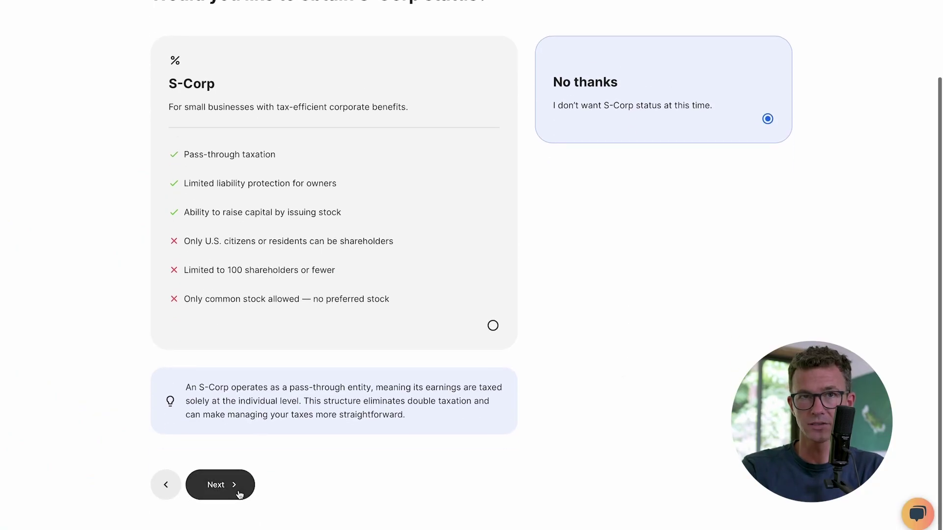
left_click(238, 489)
- Enter JJ Coaching Services as first company name and the owner's last name plus Coaching as second, both ending in LLC
type("Services")
left_click(479, 144)
left_click(446, 174)
left_click(250, 181)
type("Thelen Coaching")
left_click(479, 181)
left_click(488, 208)
- Enter JJ Consulting as the third company name choice with the LLC ending, and submit the names
left_click(263, 211)
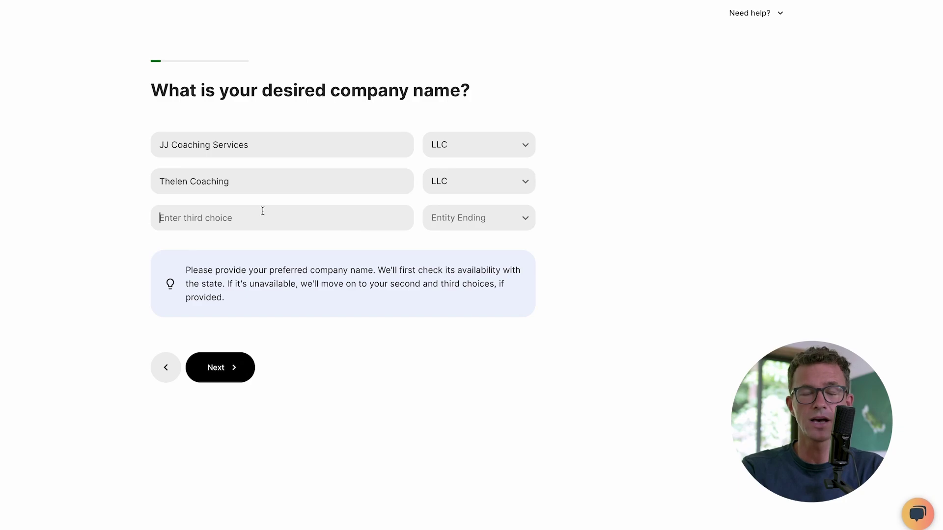
type("JJ Consulting")
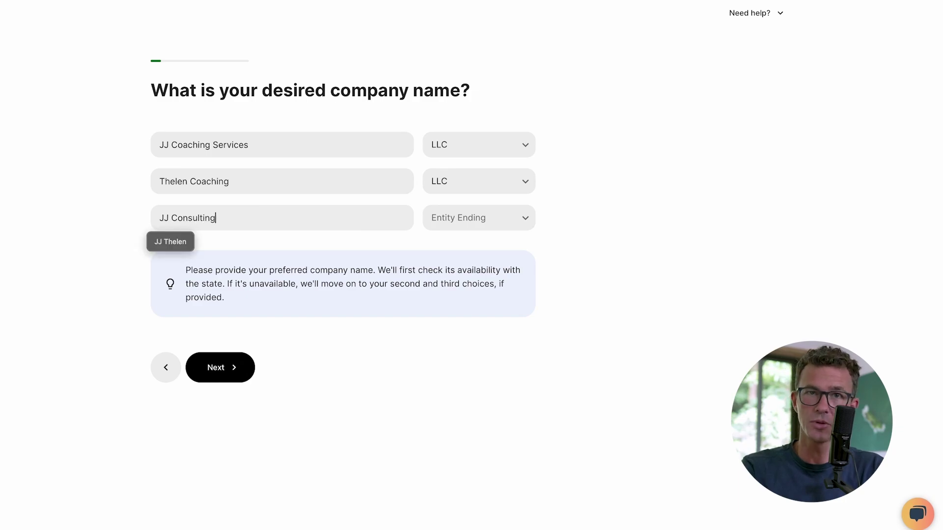
left_click(479, 218)
left_click(479, 246)
left_click(216, 369)
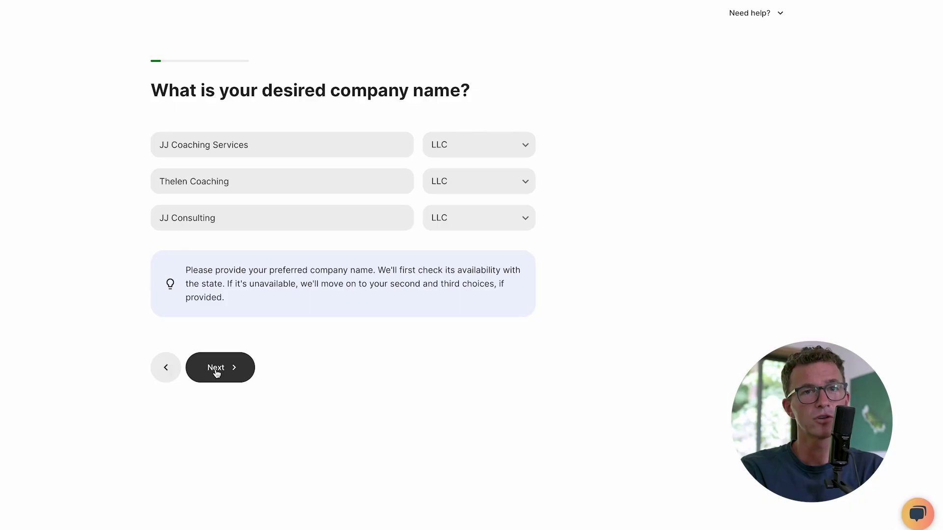
left_click(215, 369)
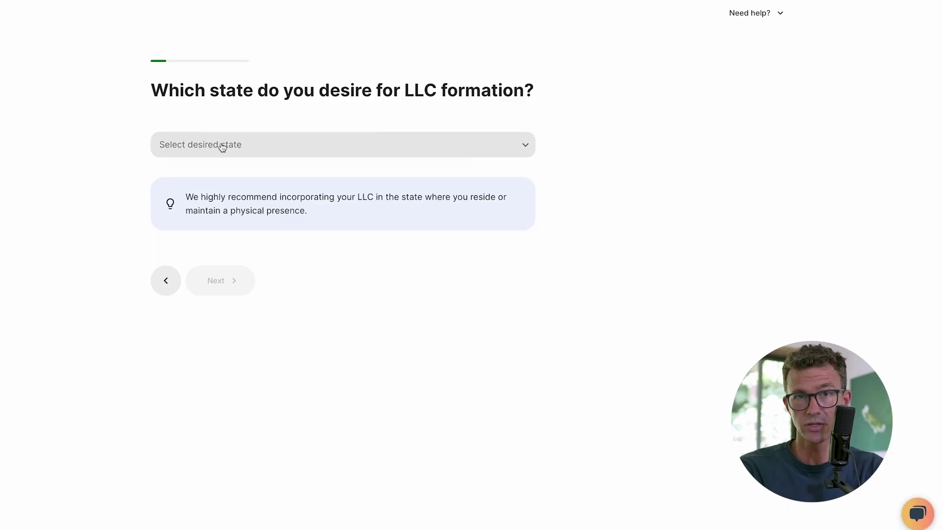
- Set Florida as the LLC formation state and continue with the Starter package
left_click(222, 148)
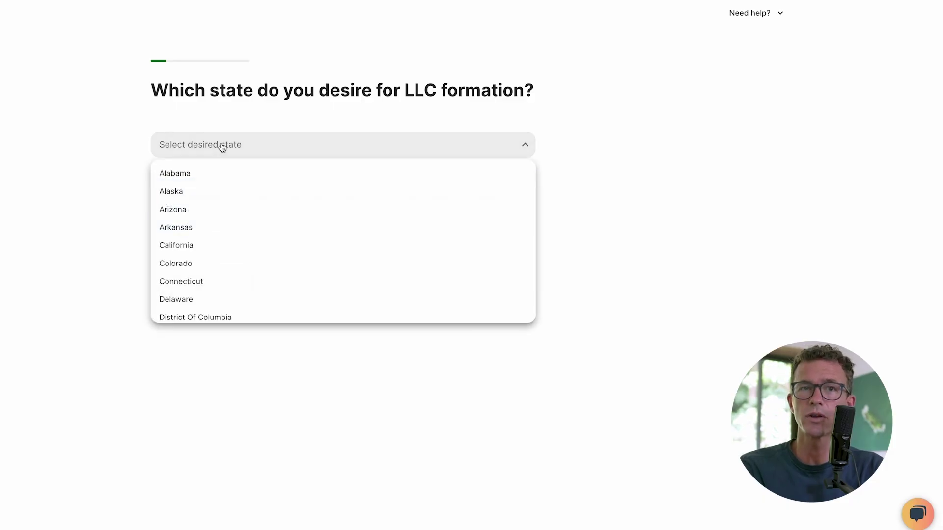
scroll(343, 240, "down", 2)
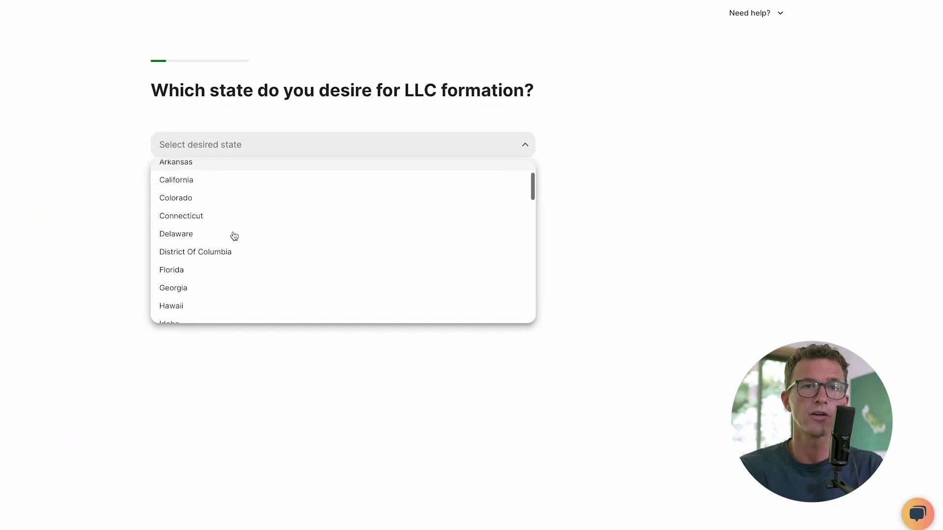
left_click(233, 272)
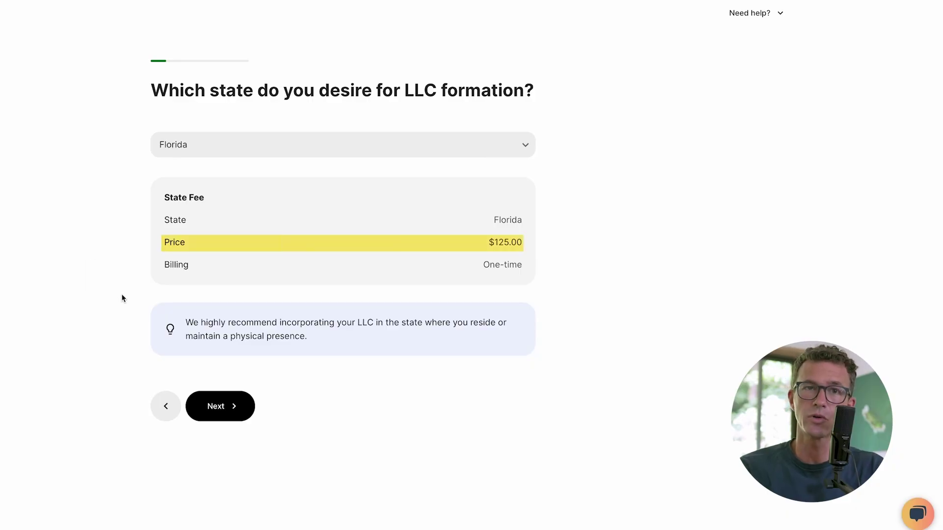
left_click(217, 407)
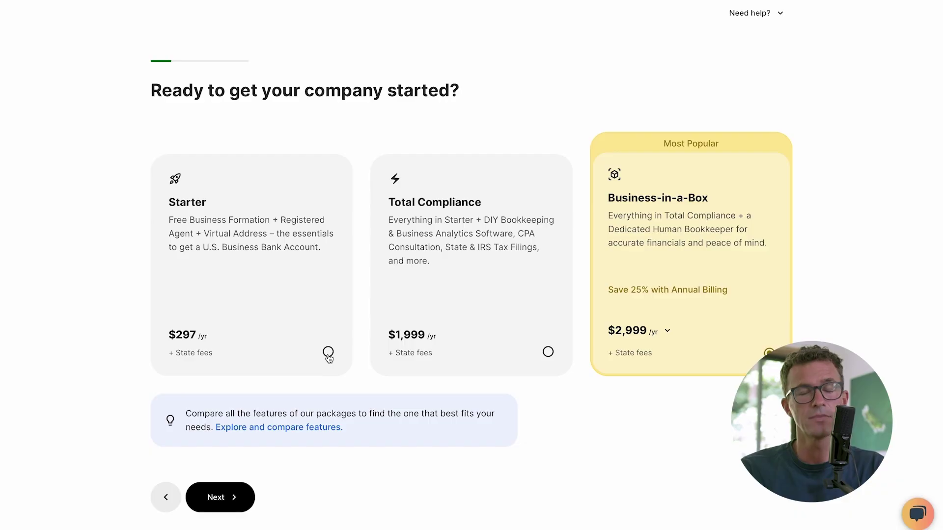
left_click(229, 501)
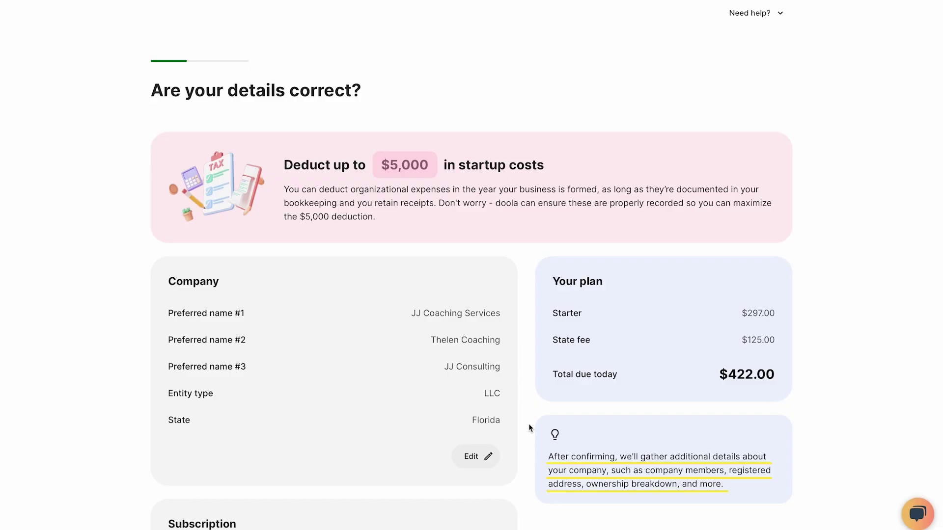
- Review the company, subscription and state fee details, certify their accuracy and confirm the order
scroll(529, 423, "down", 6)
scroll(529, 427, "down", 4)
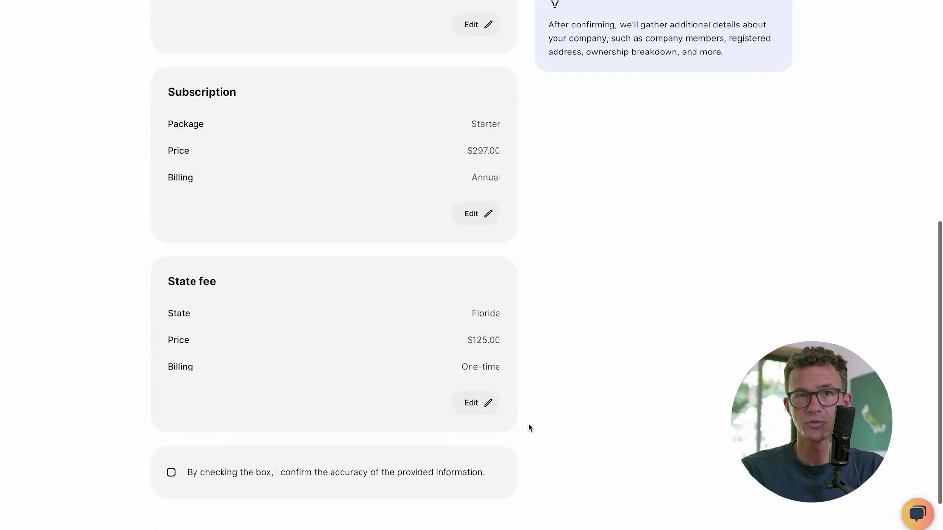
left_click(171, 408)
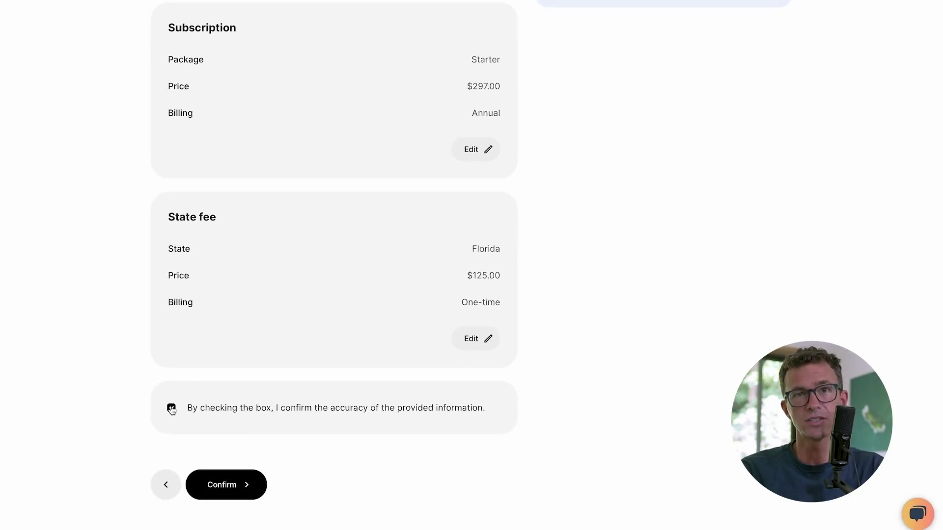
left_click(216, 484)
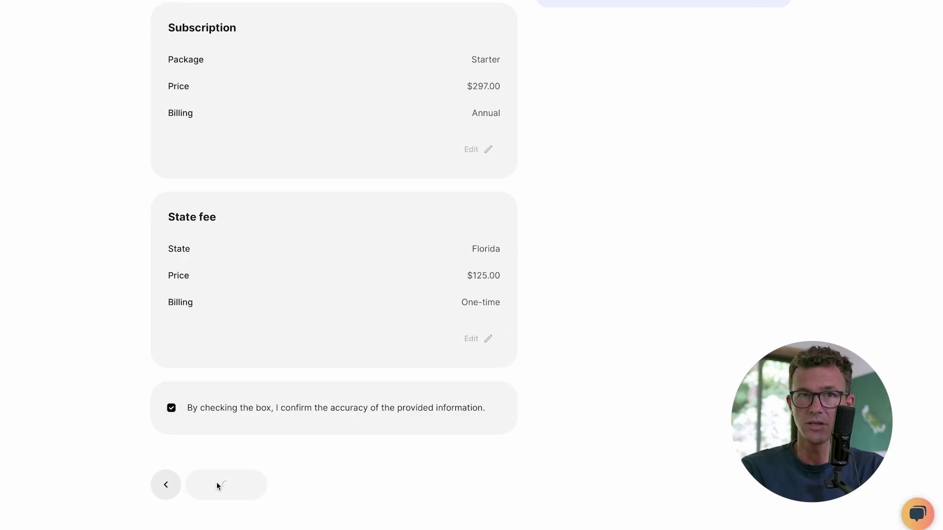
- Fill in the payment card details, cardholder name and ZIP code, and submit the payment
scroll(520, 309, "down", 1)
right_click(498, 283)
left_click(653, 385)
left_click(533, 297)
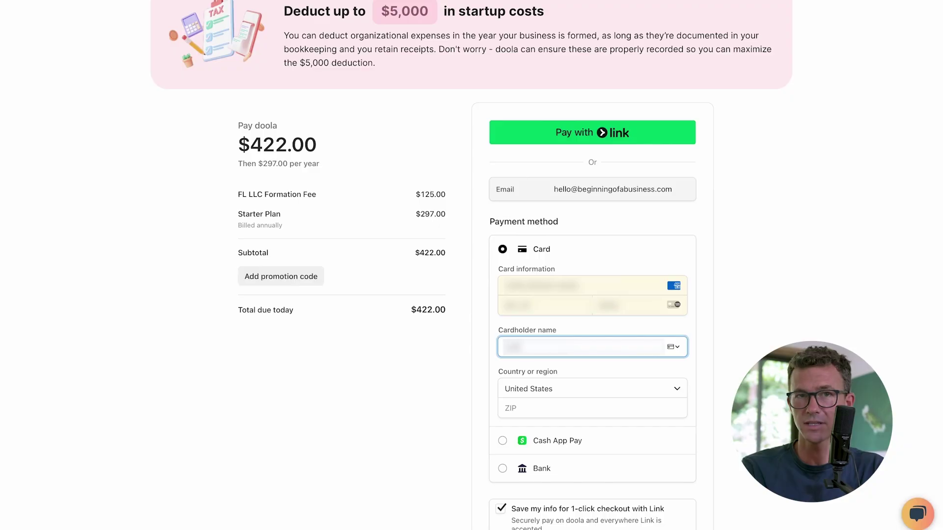
left_click(548, 405)
left_click(565, 437)
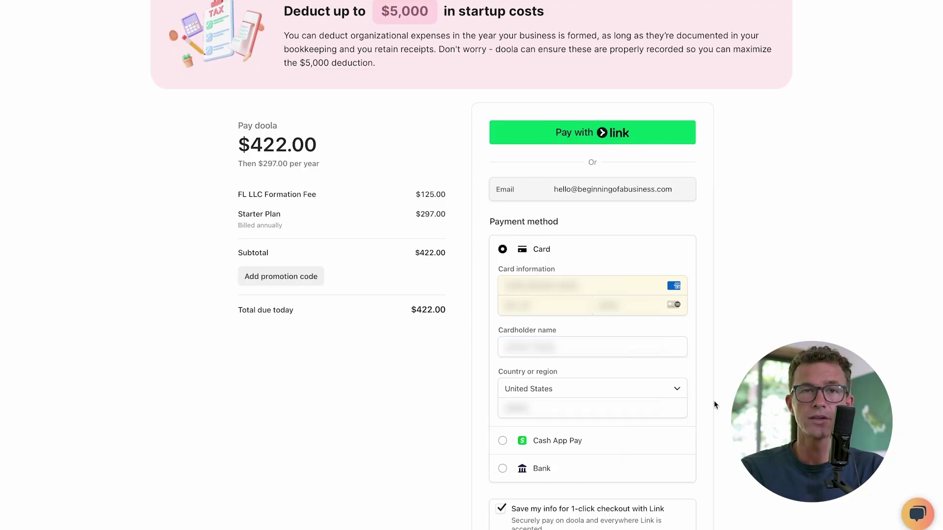
scroll(434, 490, "down", 3)
left_click(547, 453)
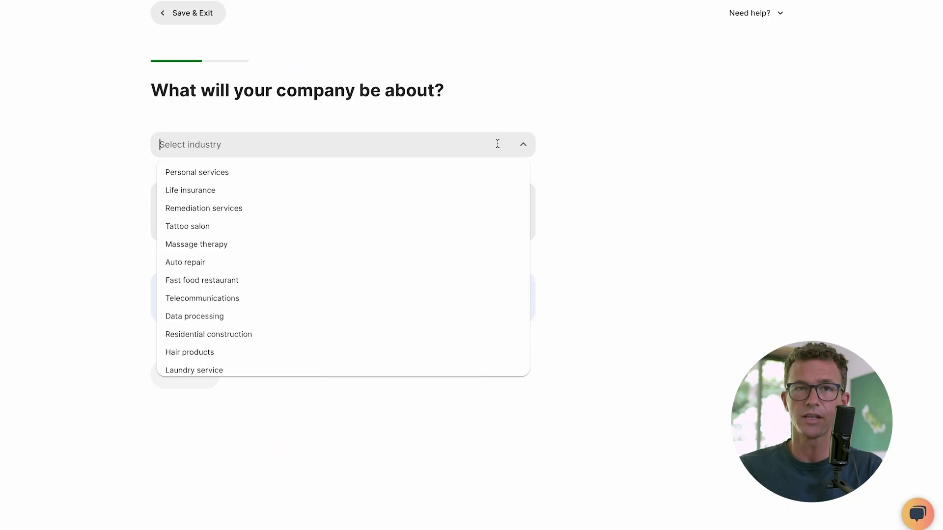
- Set the industry to Coaching and consulting and describe the business as "Coaching to help individuals reach their goals"
type("coachin")
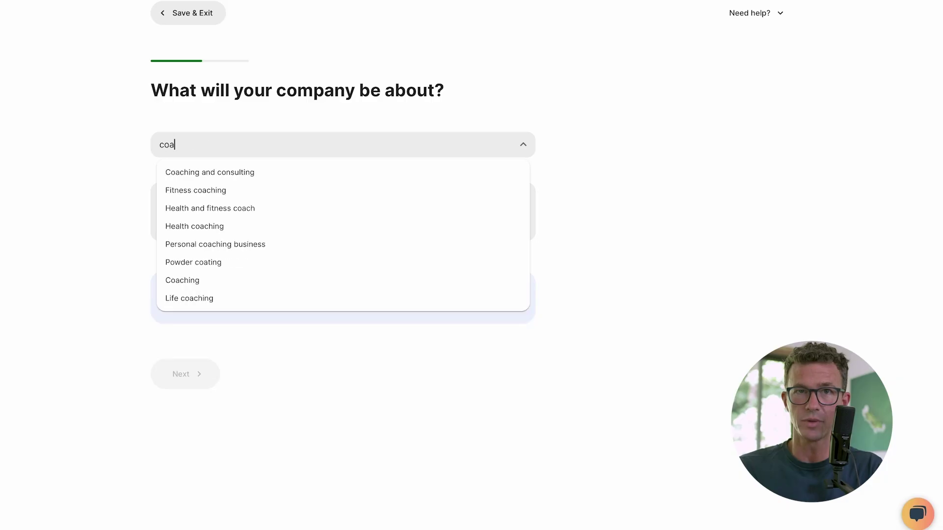
left_click(369, 175)
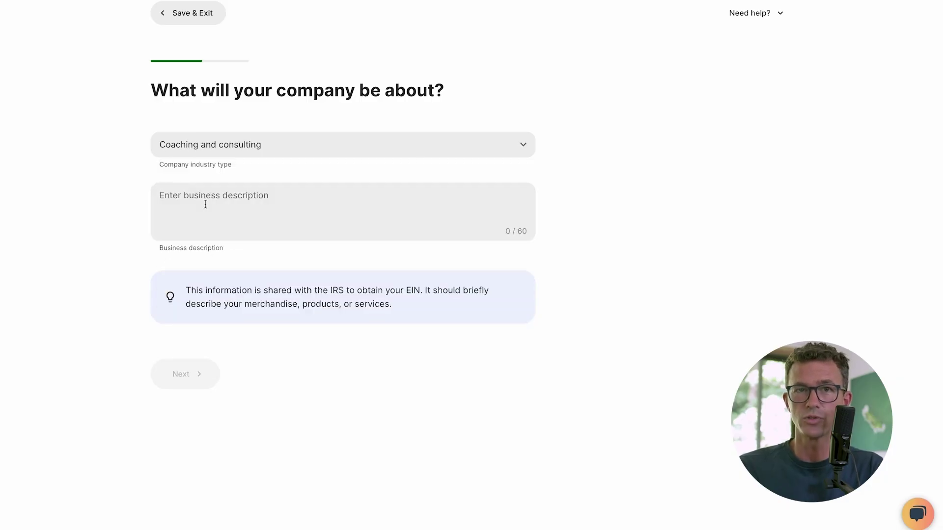
left_click(205, 203)
type("Coaching to help i")
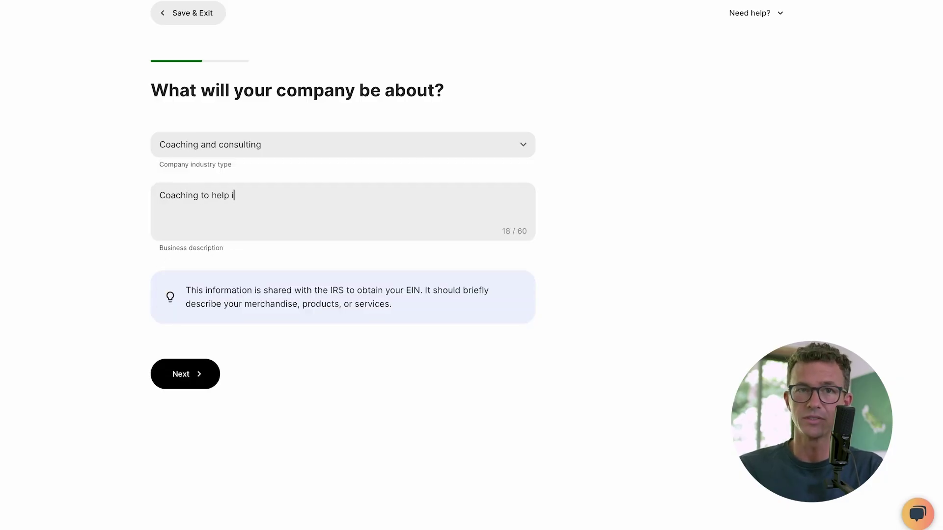
type("ndividuals reach their goals")
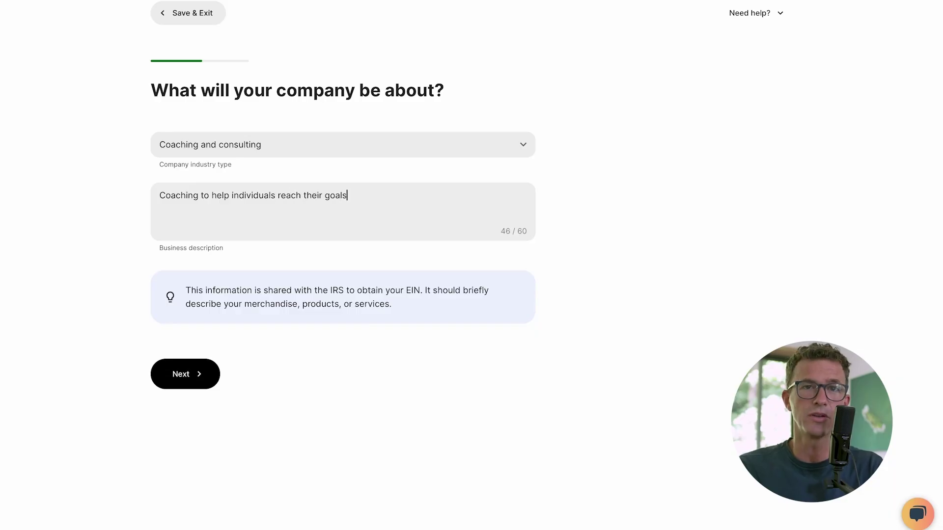
left_click(188, 370)
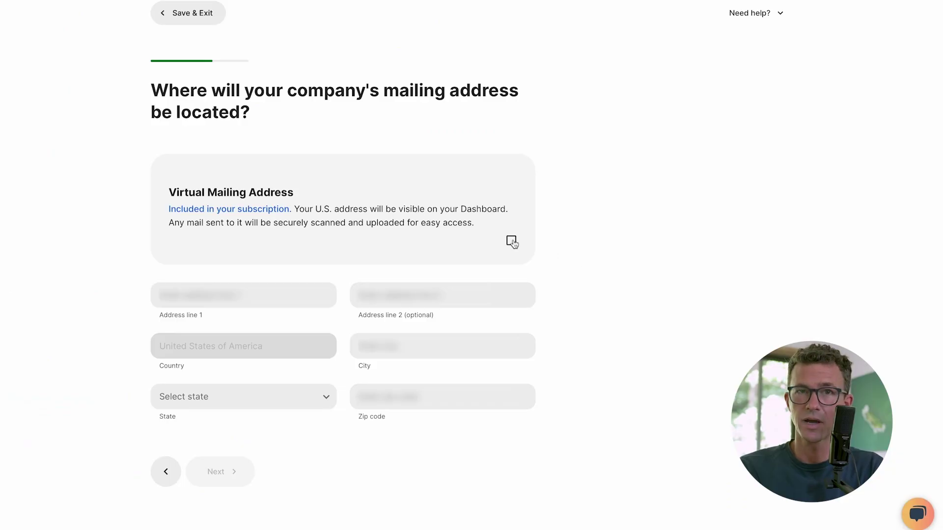
- Use the included Virtual Mailing Address as the company's mailing address
left_click(512, 240)
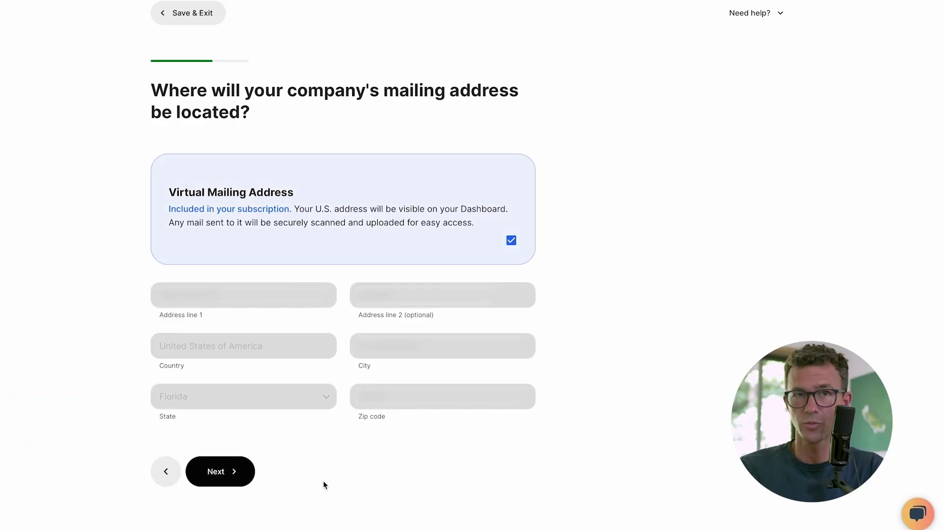
left_click(225, 473)
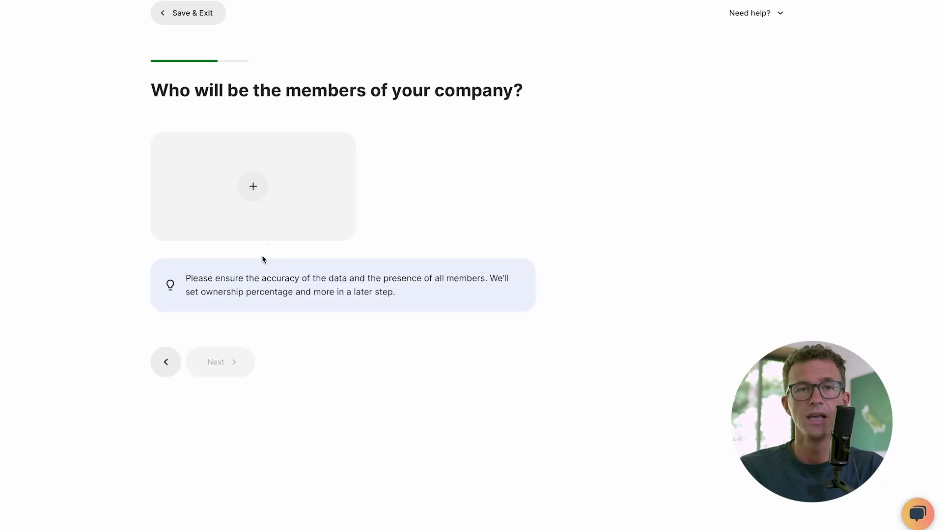
- Start adding an individual member and fill in their first and last name, phone number and physical address
left_click(261, 187)
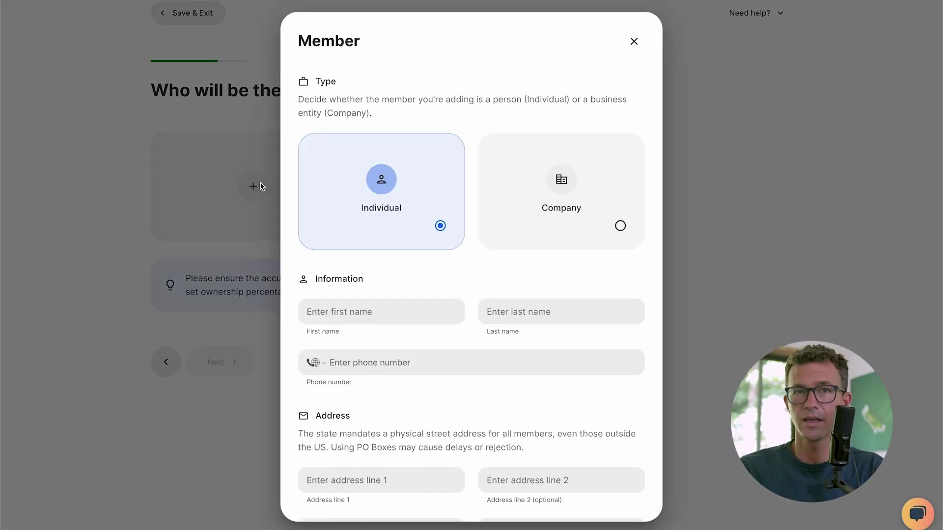
left_click(384, 317)
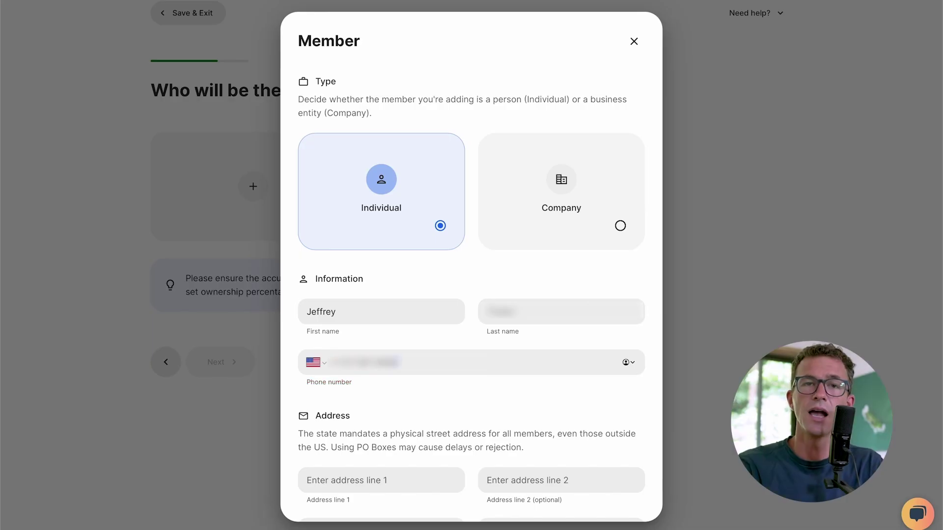
scroll(431, 434, "down", 7)
left_click(344, 151)
type("•••••")
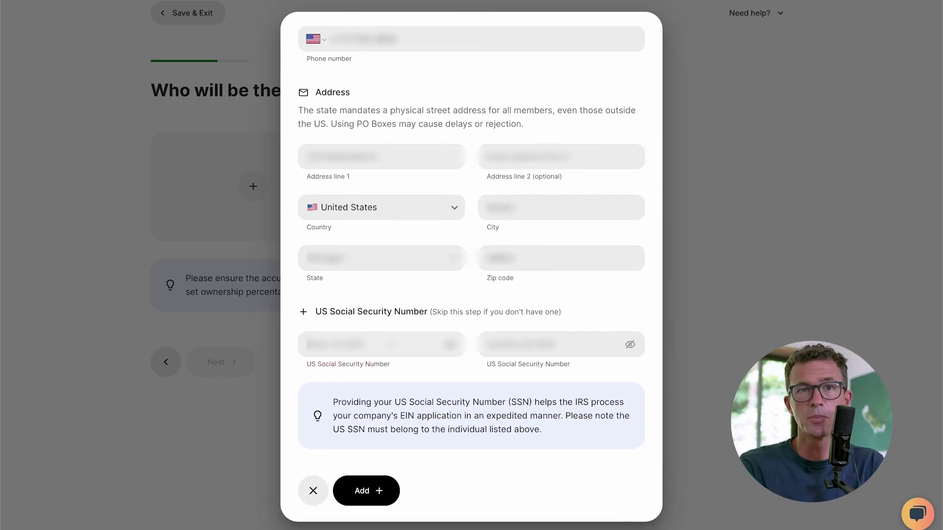
- Enter the member's US Social Security Number in both the number and confirmation fields
left_click(388, 346)
type("•••••••••")
left_click(516, 348)
type("•••••••••")
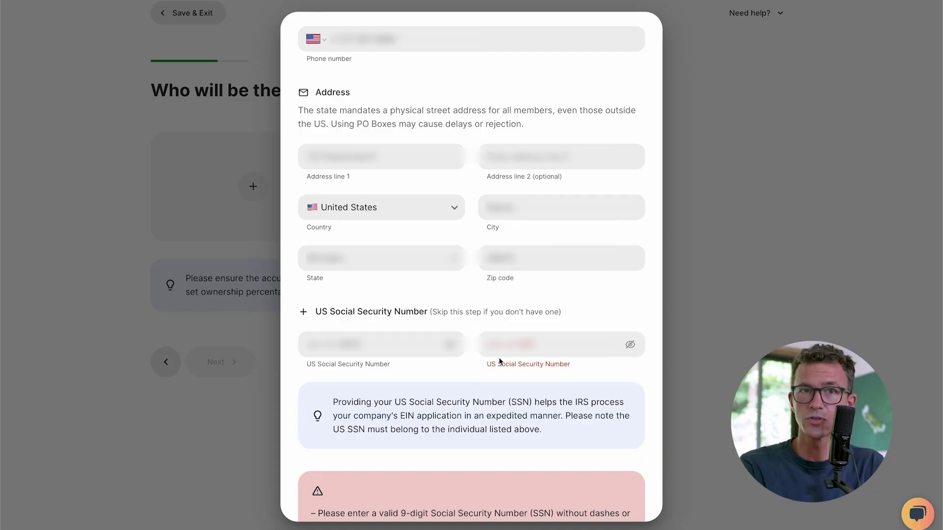
- Correct the last digits of the member's Social Security Number in the confirmation field
left_click(550, 345)
left_click(450, 345)
left_click(550, 345)
key("BackSpace")
key("BackSpace")
type("•••")
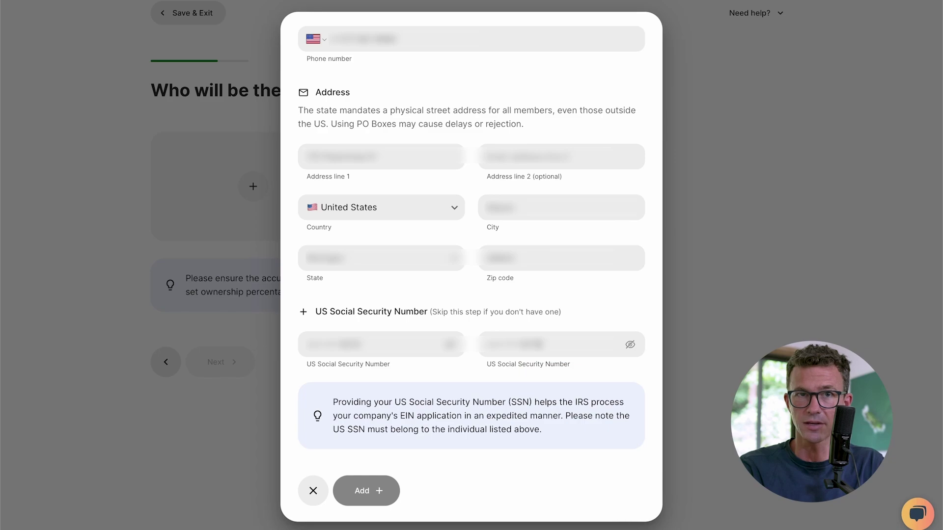
- Save the new individual member and designate them as the responsible party with 100% ownership
left_click(366, 491)
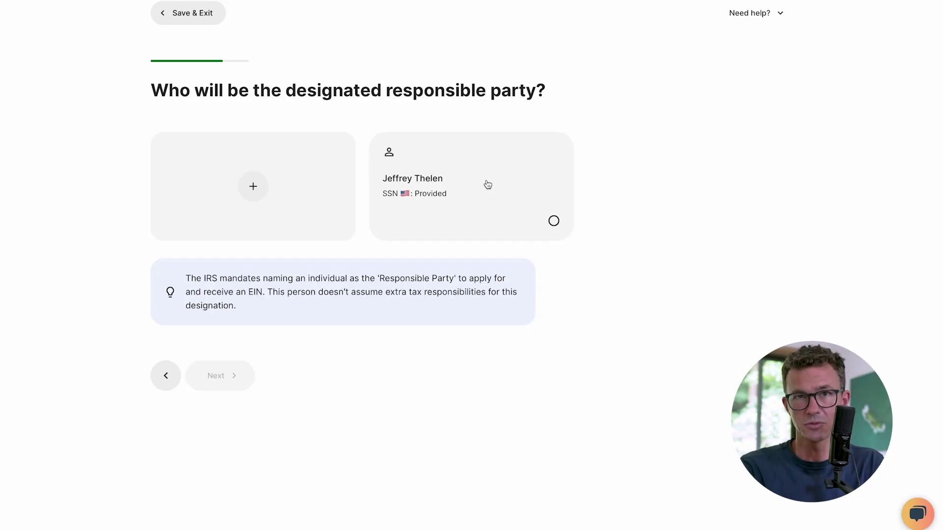
left_click(495, 195)
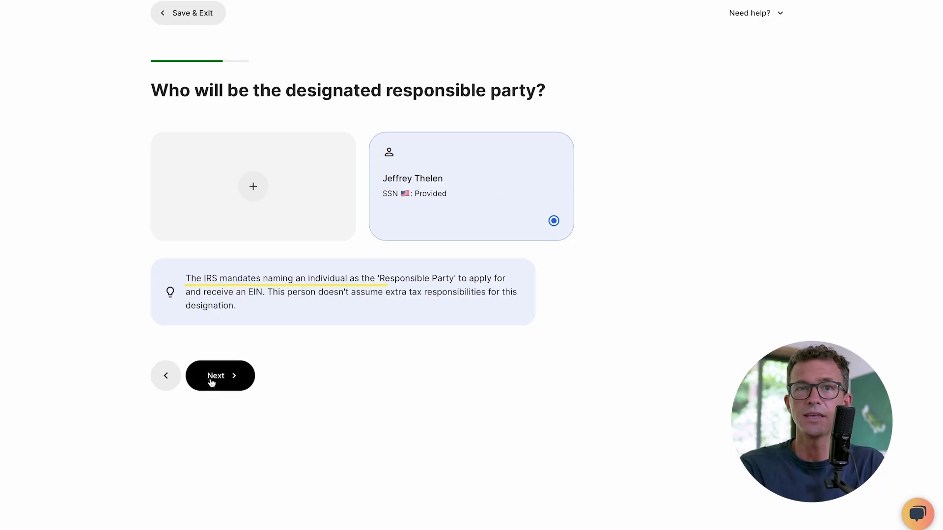
left_click(215, 378)
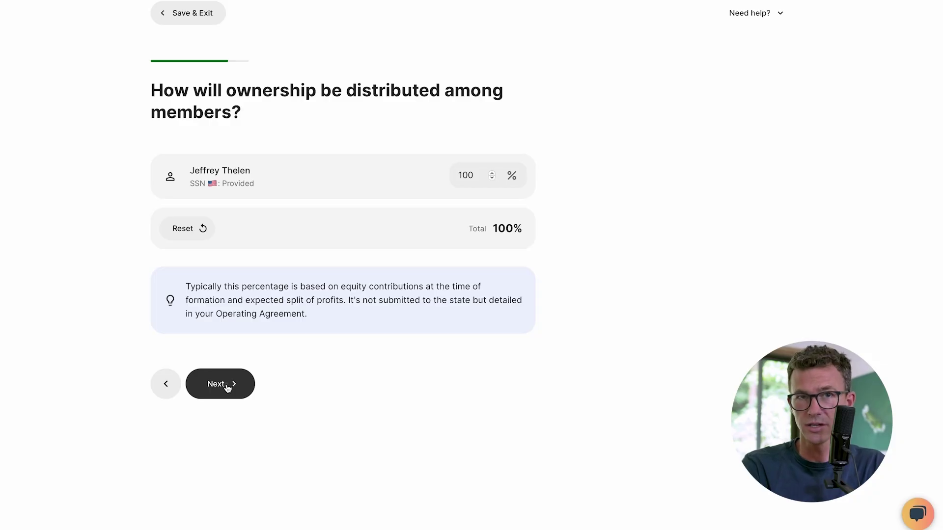
left_click(227, 388)
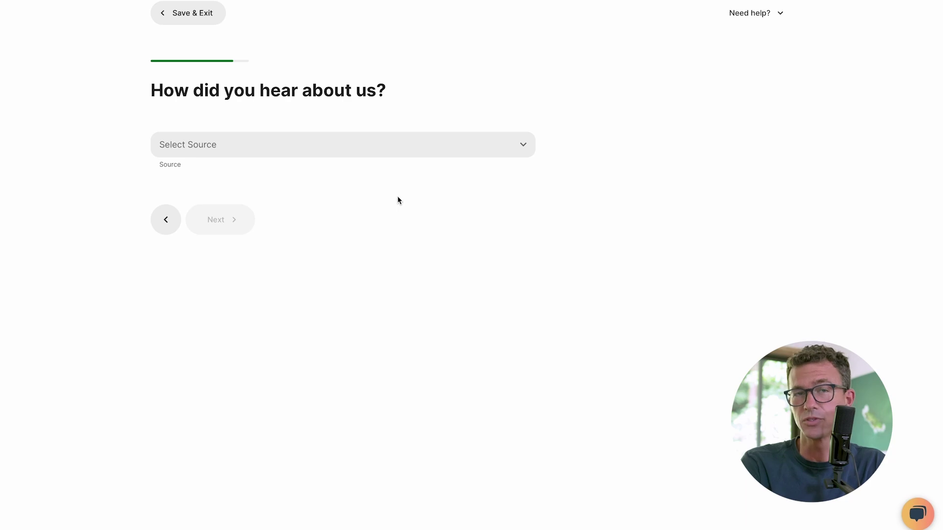
- Give YouTube as the source for hearing about doola and paste the link to the video
left_click(417, 143)
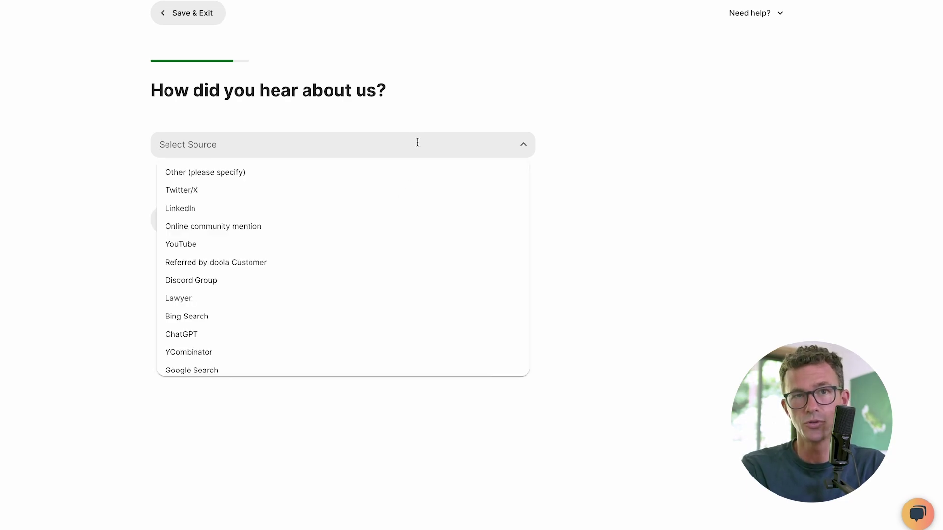
left_click(333, 244)
left_click(314, 212)
key("ctrl+v")
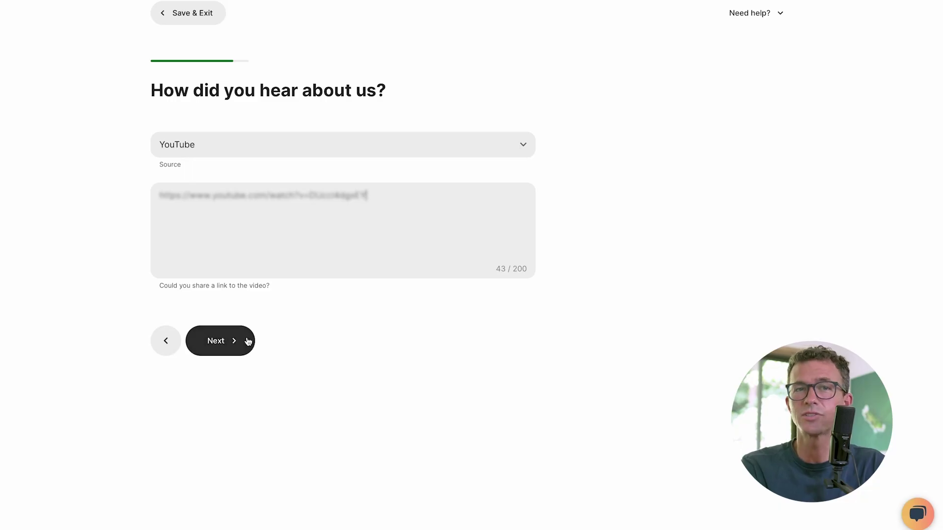
left_click(236, 342)
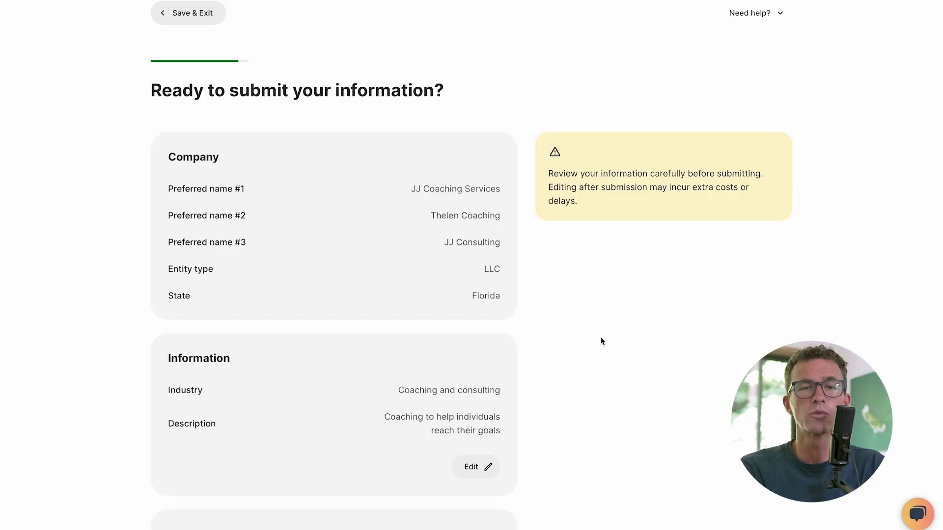
- Review the company, member and responsible party summary, confirm its accuracy and submit it
scroll(600, 338, "down", 7)
scroll(601, 338, "down", 5)
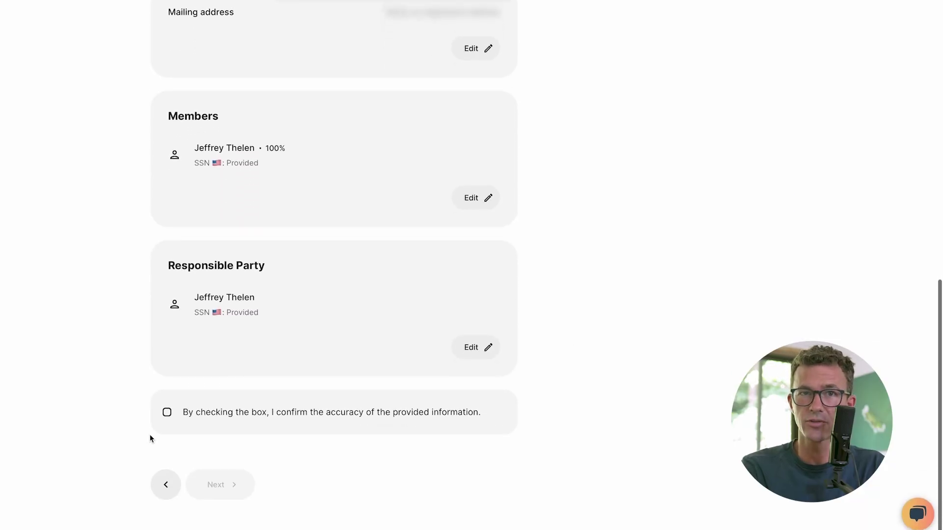
left_click(167, 410)
left_click(220, 483)
- Draw the signature on the signing page, accept it and go through the document that needs signing
left_click_drag(472, 255, 492, 293)
left_click_drag(498, 287, 516, 294)
mouse_move(530, 255)
left_mouse_down()
mouse_move(538, 298)
mouse_move(568, 295)
left_mouse_up()
left_click_drag(574, 278, 595, 298)
scroll(393, 295, "down", 1)
left_click(393, 293)
scroll(489, 334, "down", 10)
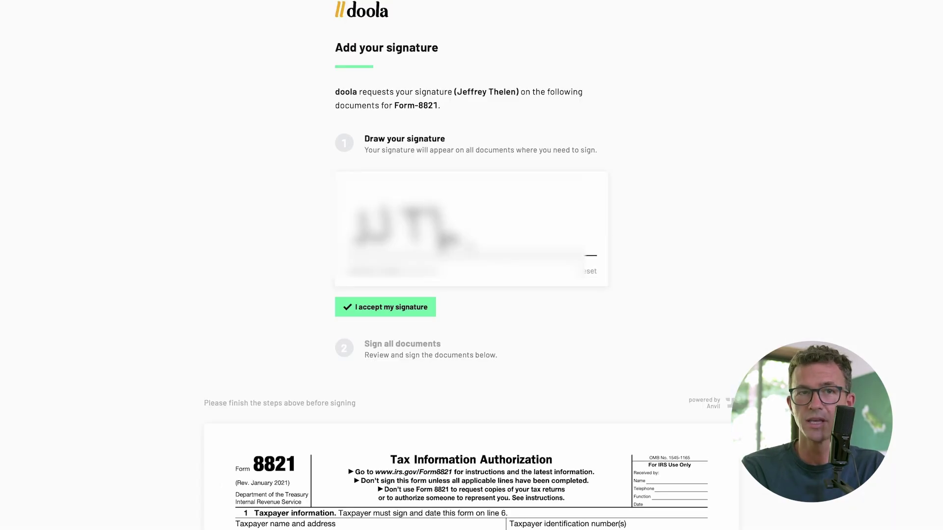
- Draw and accept the signature for Form-8821, the Tax Information Authorization, and sign the document
left_click_drag(469, 244, 487, 250)
left_click_drag(493, 212, 496, 249)
left_click_drag(506, 239, 566, 247)
left_click(379, 308)
left_click(379, 308)
left_click(295, 385)
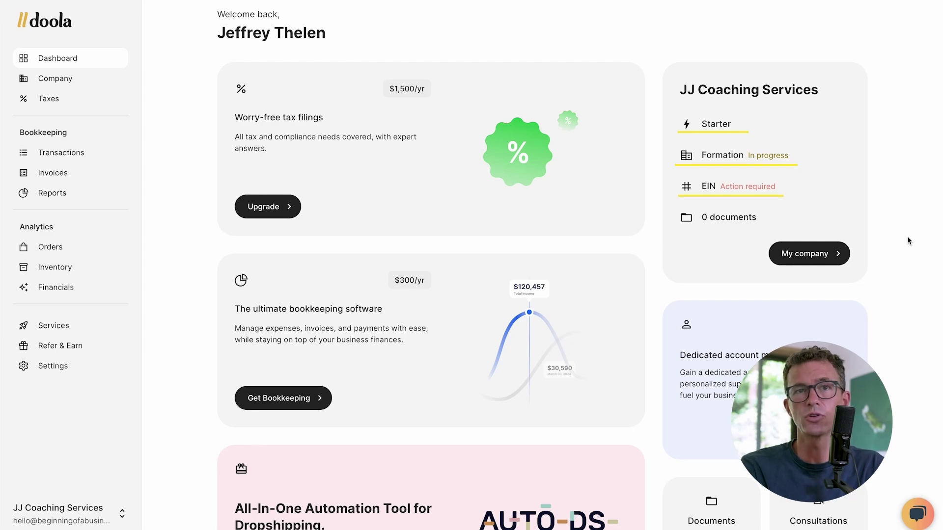
- Look over the dashboard's company status and browse through the partner offers
scroll(908, 240, "down", 2)
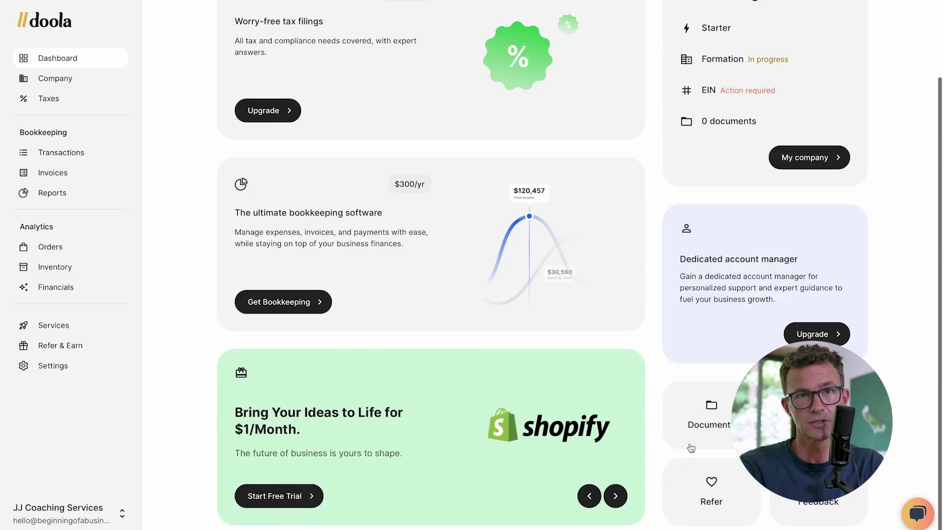
left_click(615, 496)
left_click(615, 497)
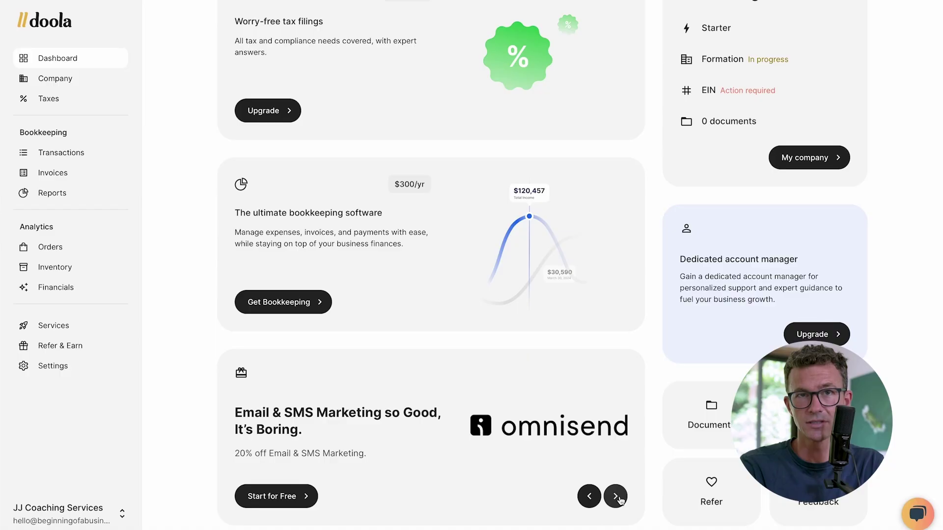
left_click(616, 496)
- Check the formation progress on the company page and review the current and additional services
left_click(55, 78)
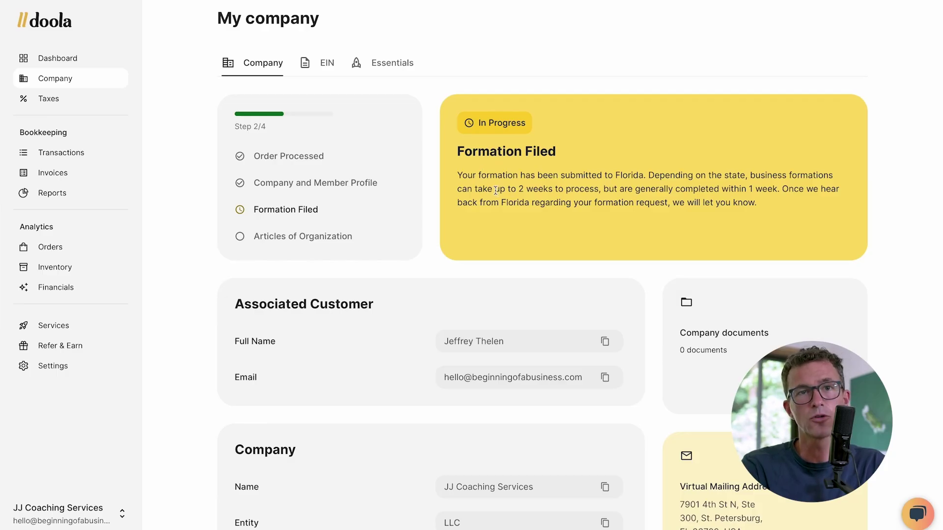
left_click(59, 326)
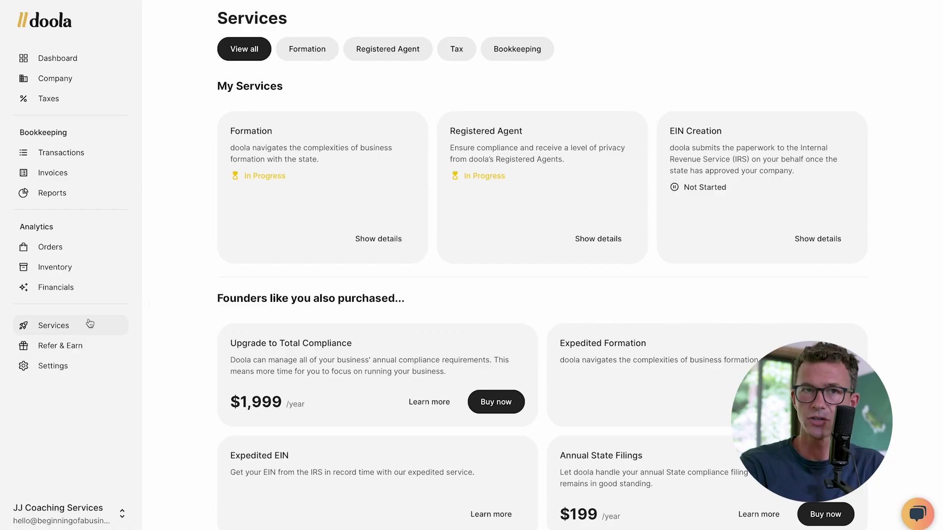
scroll(200, 272, "down", 2)
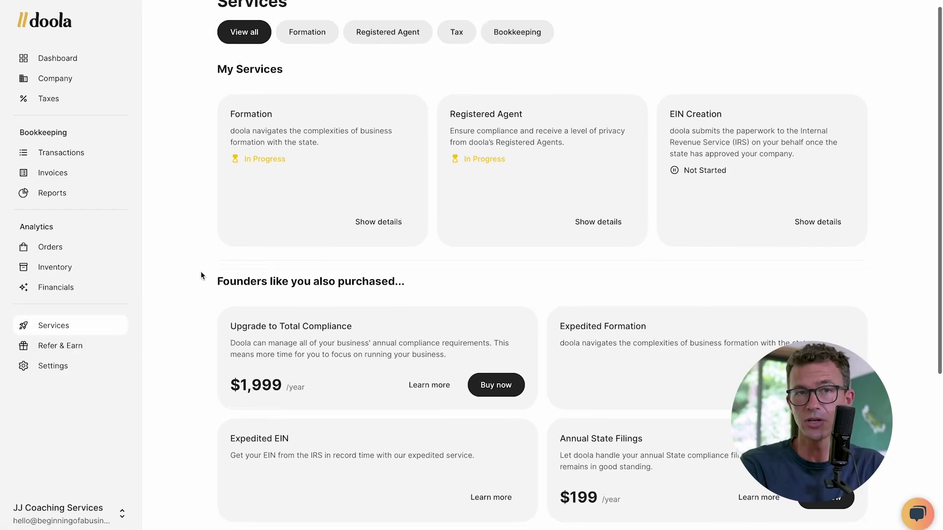